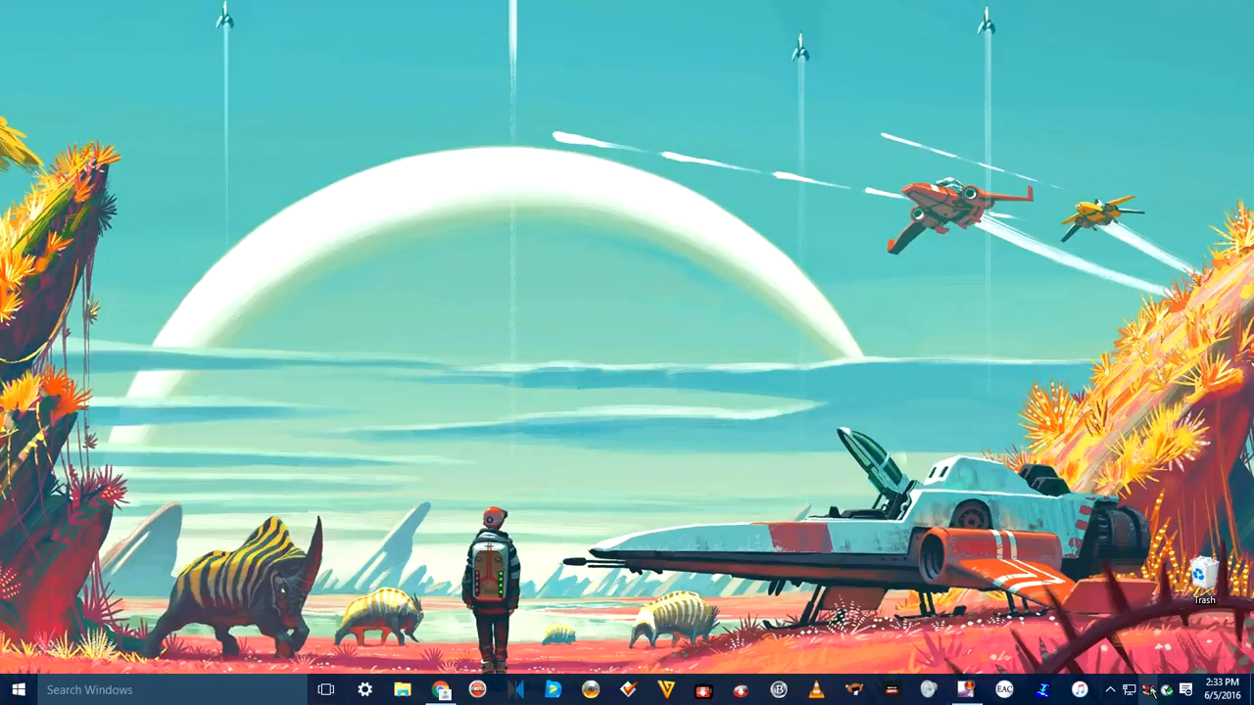
Step: Rip the Straight Outta Compton disc in drive F to the Desktop with AnyDVD Ripper
right_click(1150, 691)
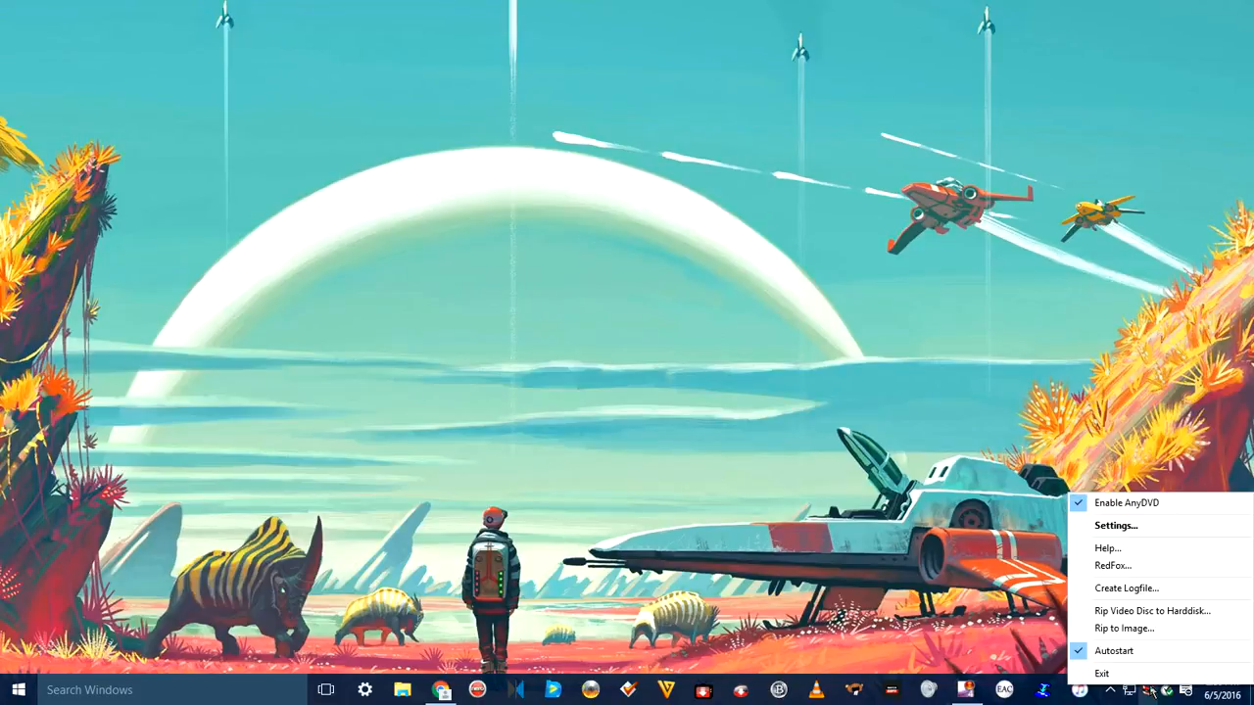
click(1152, 612)
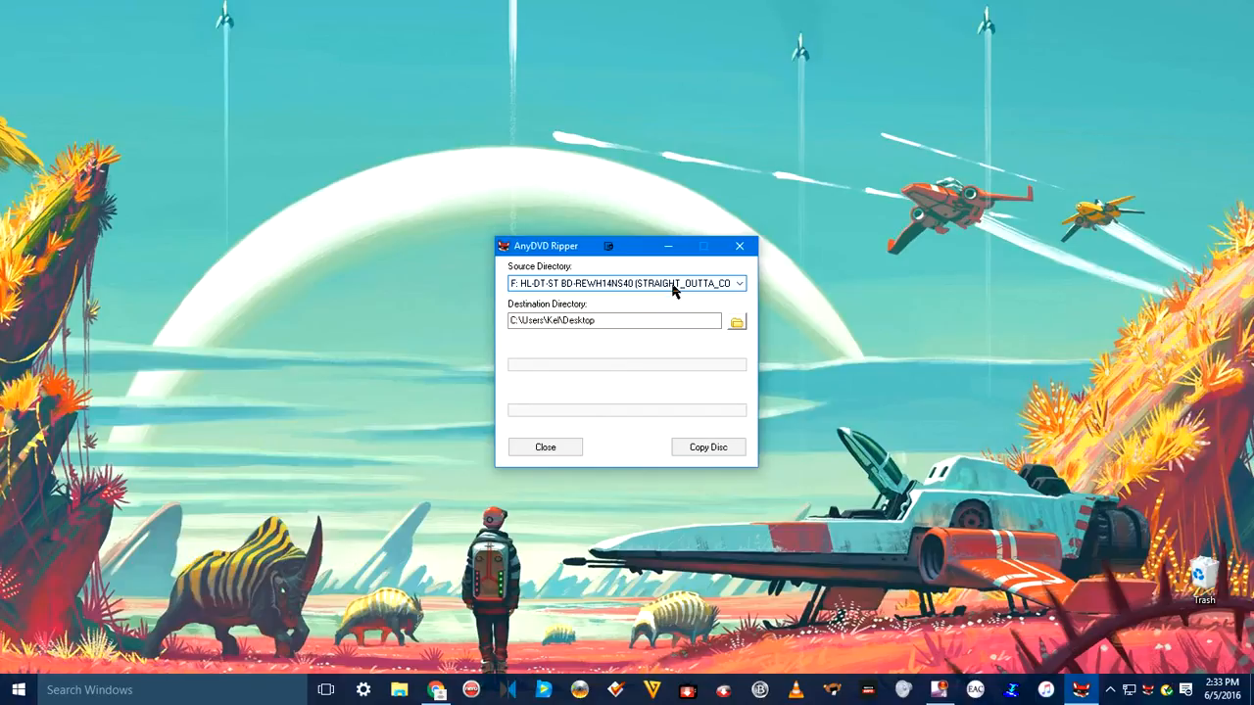
click(559, 319)
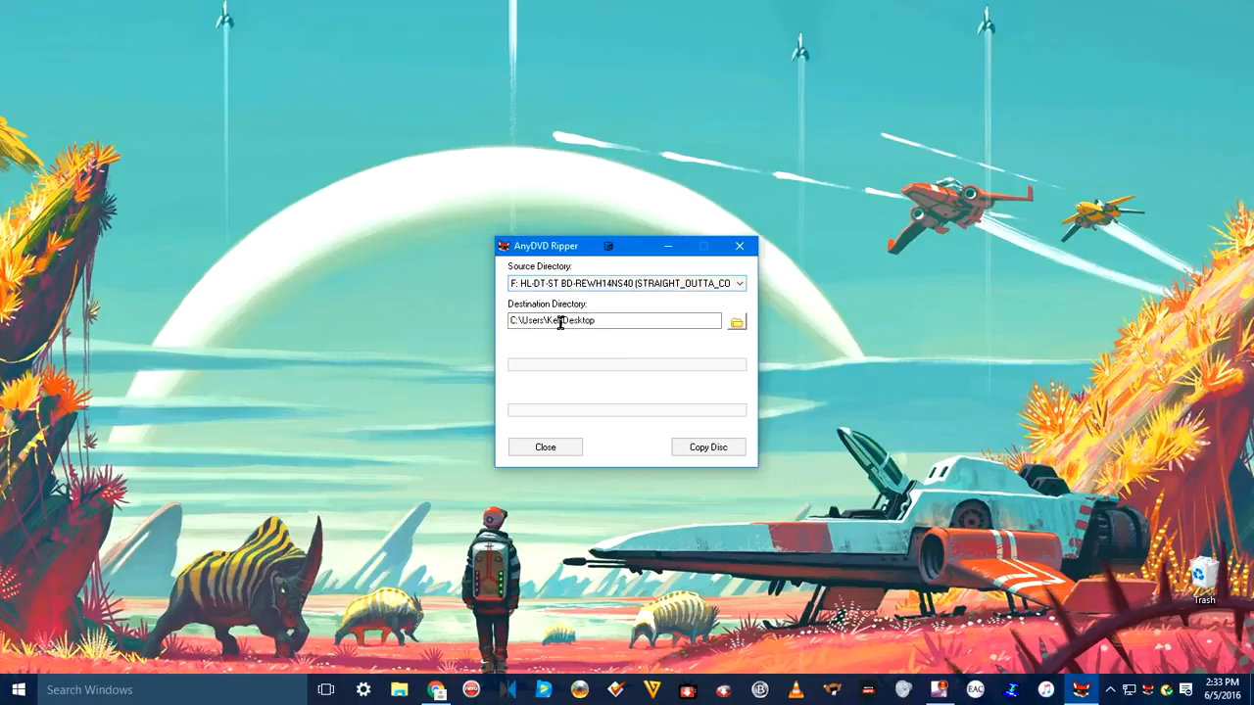
click(658, 284)
click(658, 285)
click(713, 451)
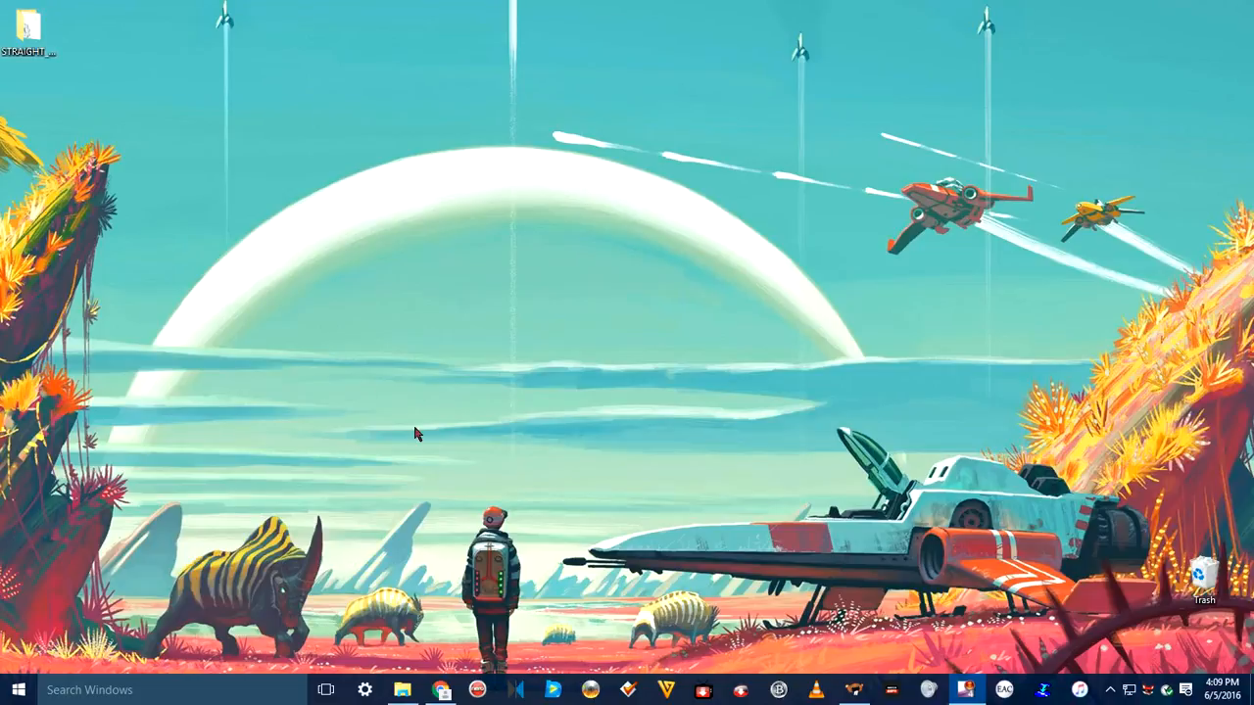
Step: Switch to CloneBD, load the ripped folder from the desktop, and choose conversion to an MKV container with selectable subtitles
click(857, 693)
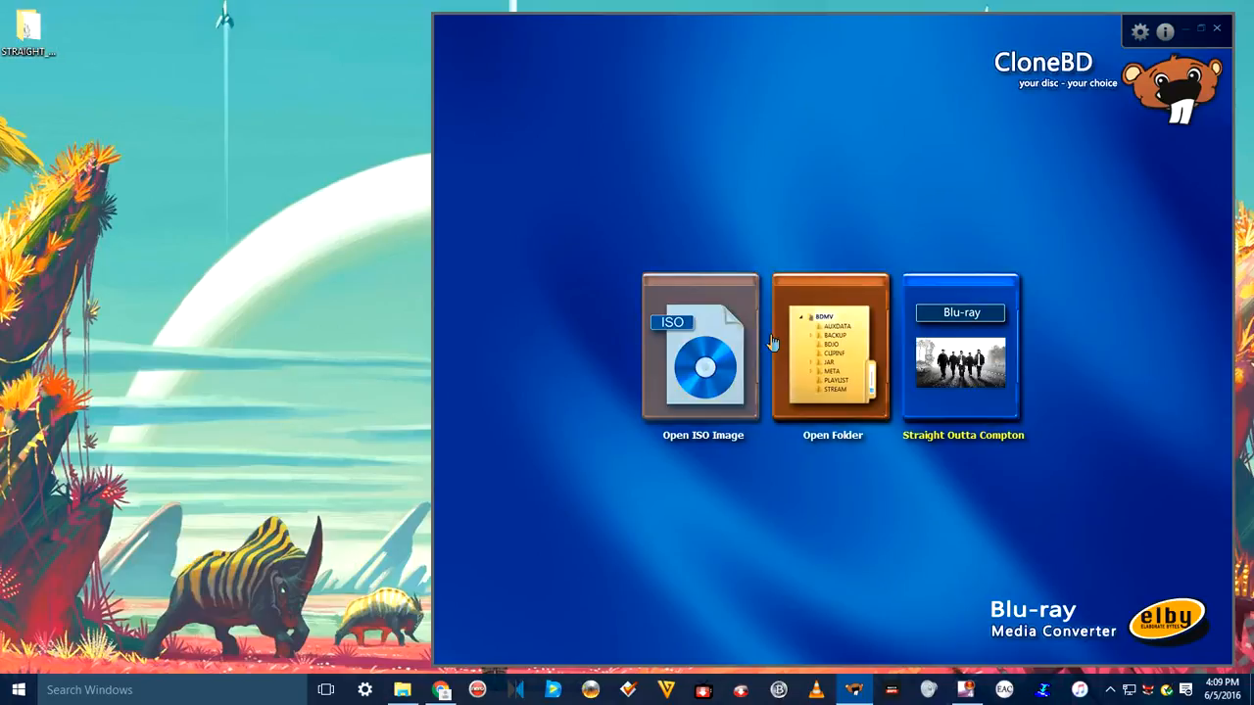
drag(41, 39, 898, 437)
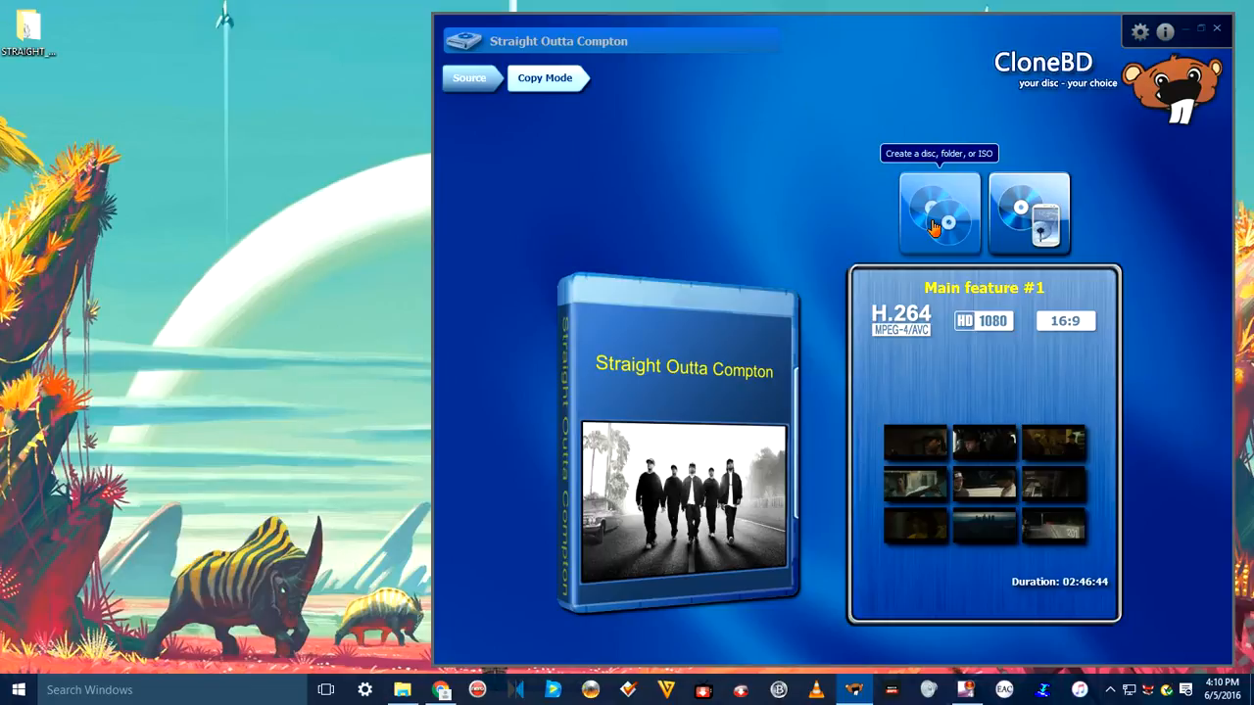
click(1036, 228)
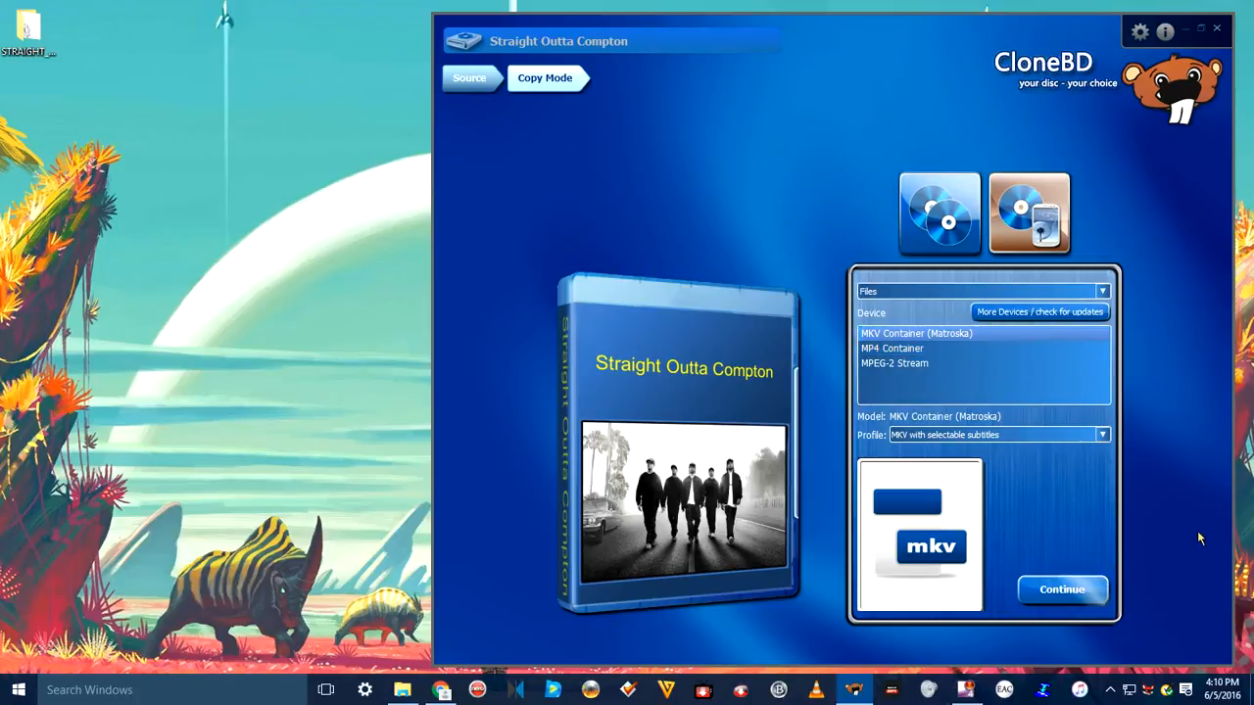
click(1103, 436)
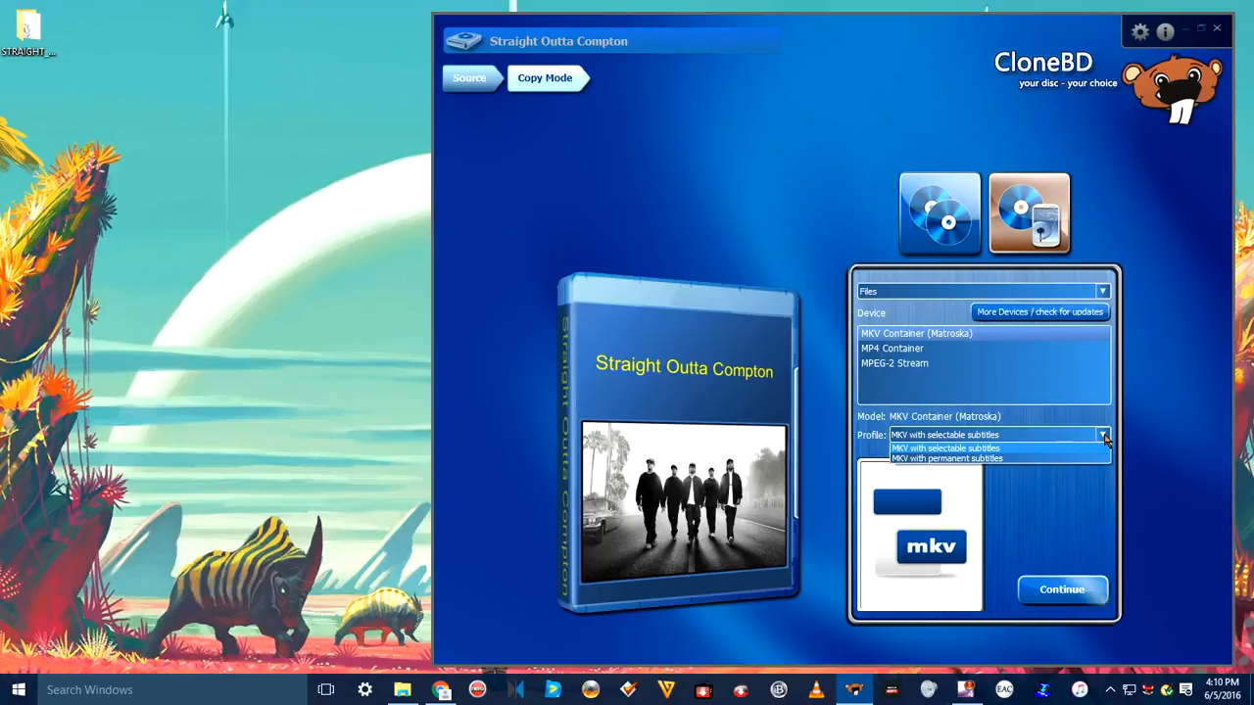
click(1103, 436)
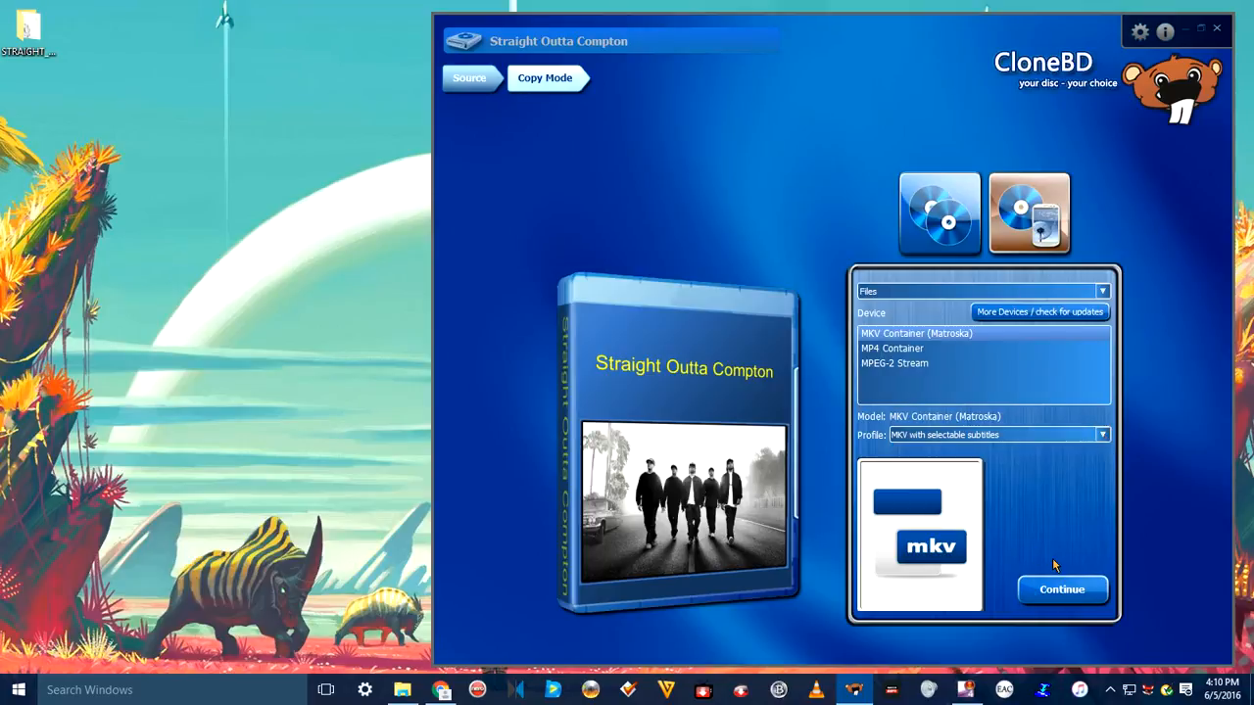
click(1049, 591)
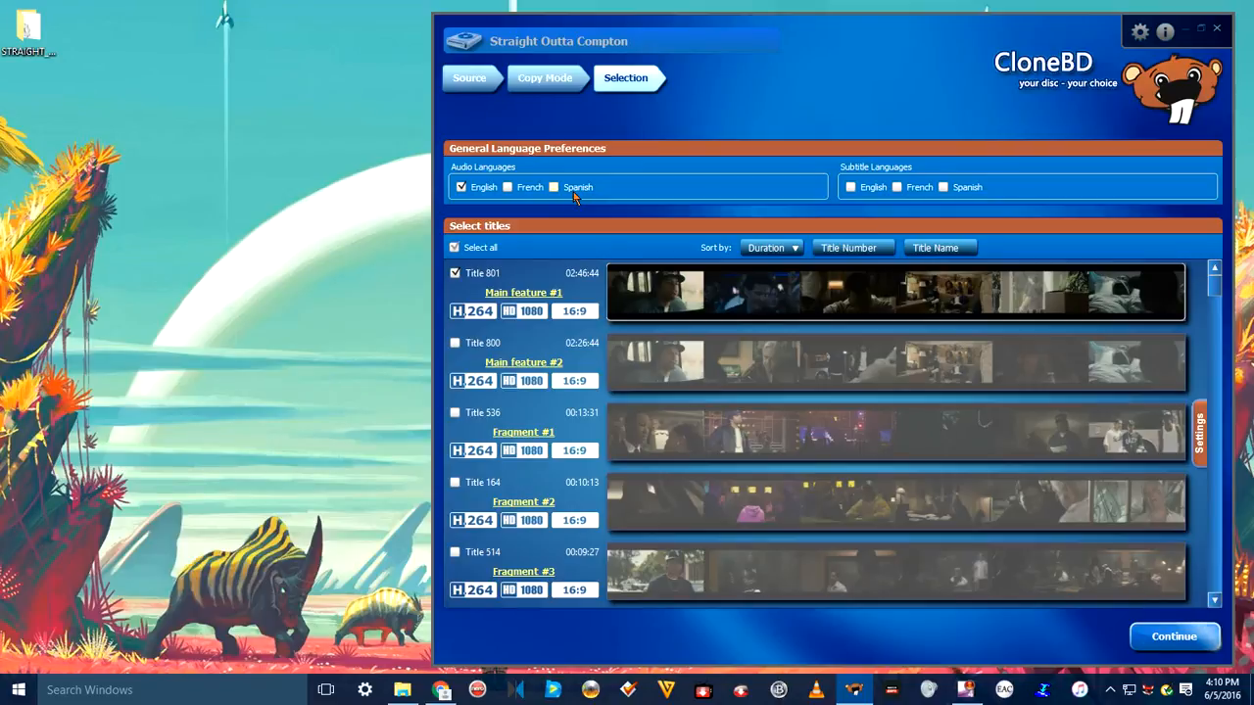
Step: Enable English as a subtitle language and preview Main feature #1 in the player
click(851, 187)
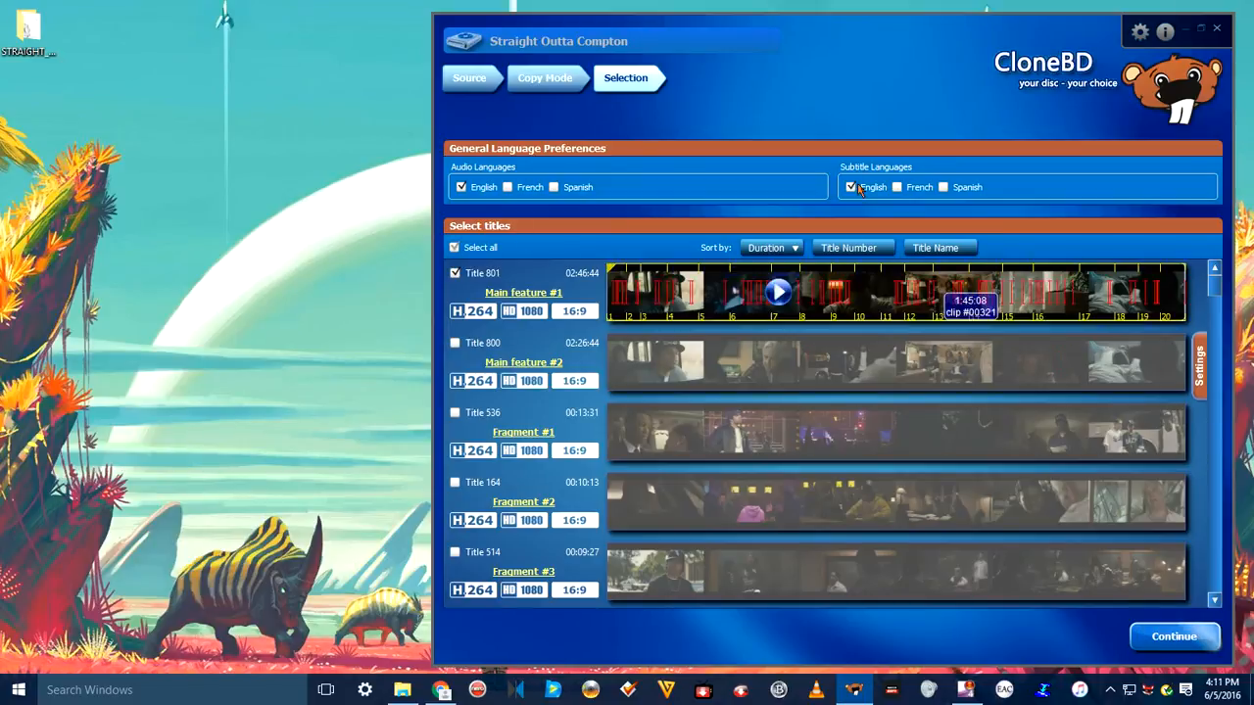
mouse_move(941, 286)
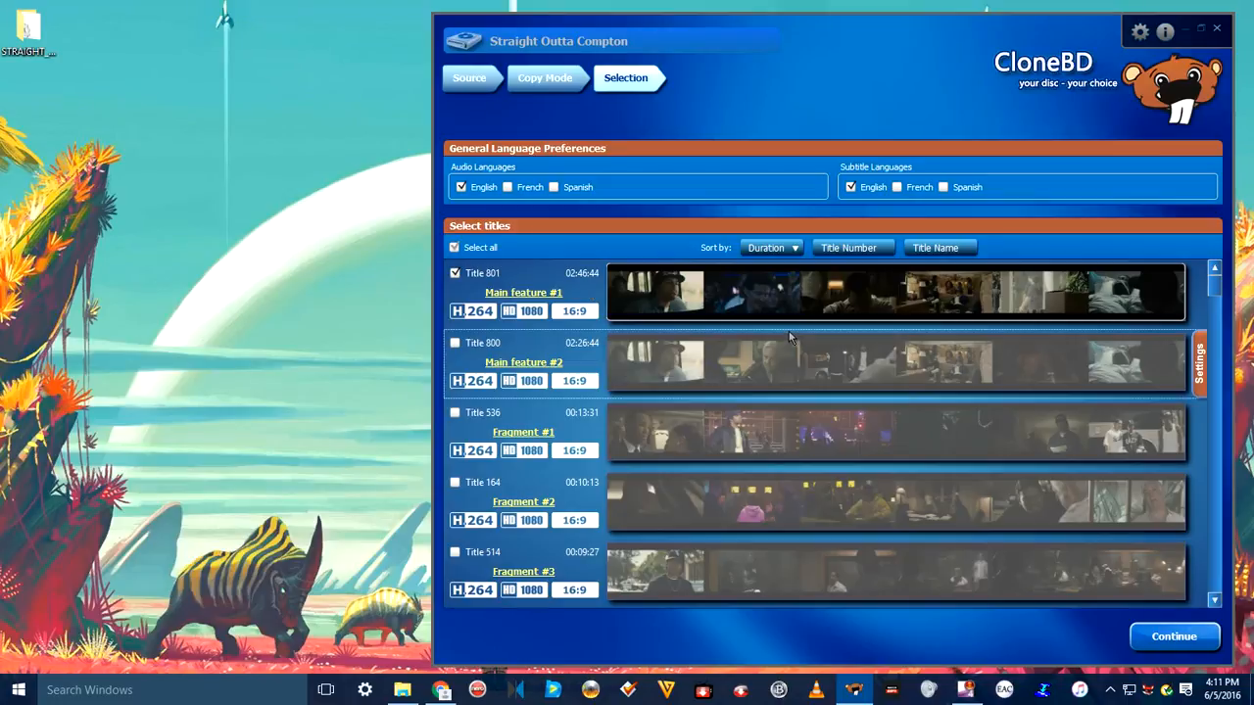
mouse_move(781, 299)
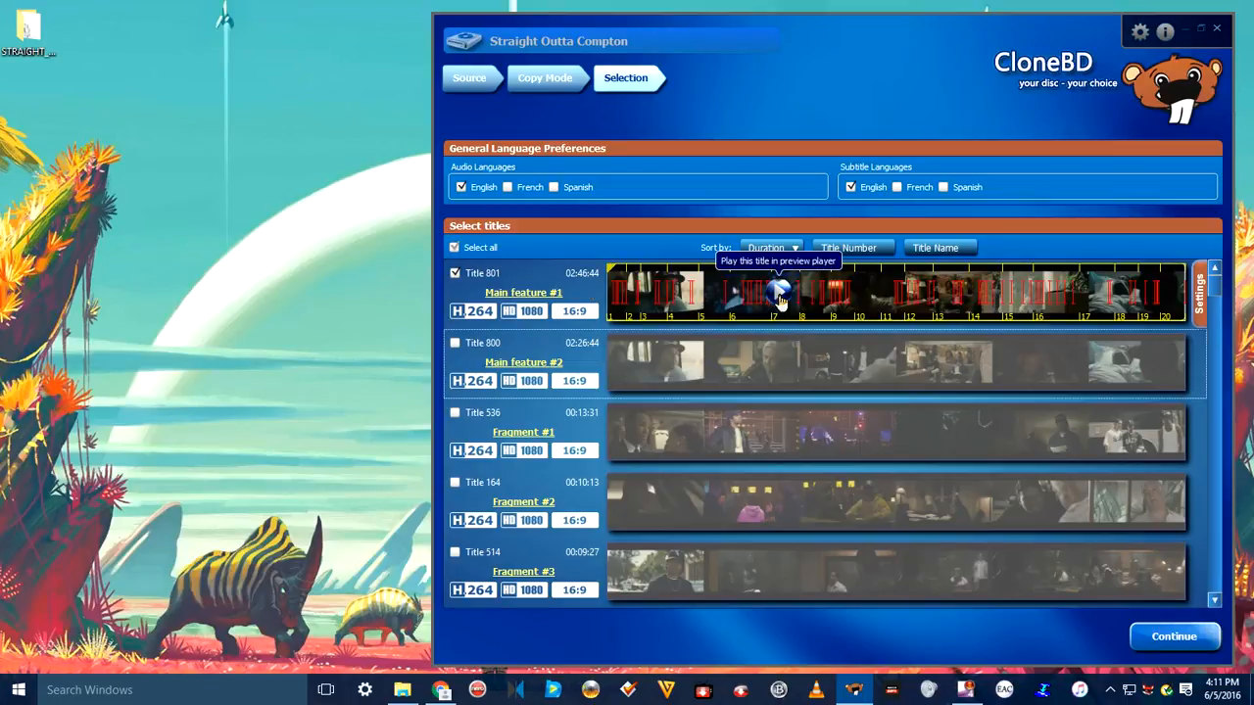
click(781, 299)
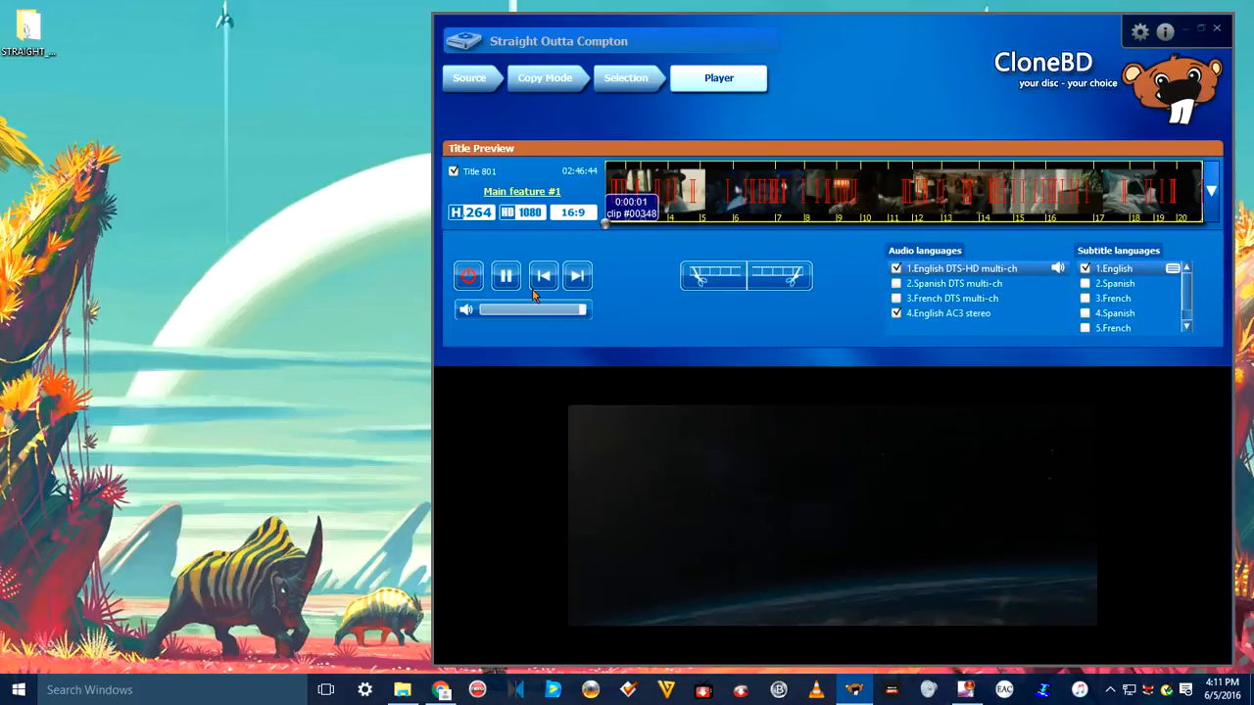
click(470, 277)
mouse_move(826, 349)
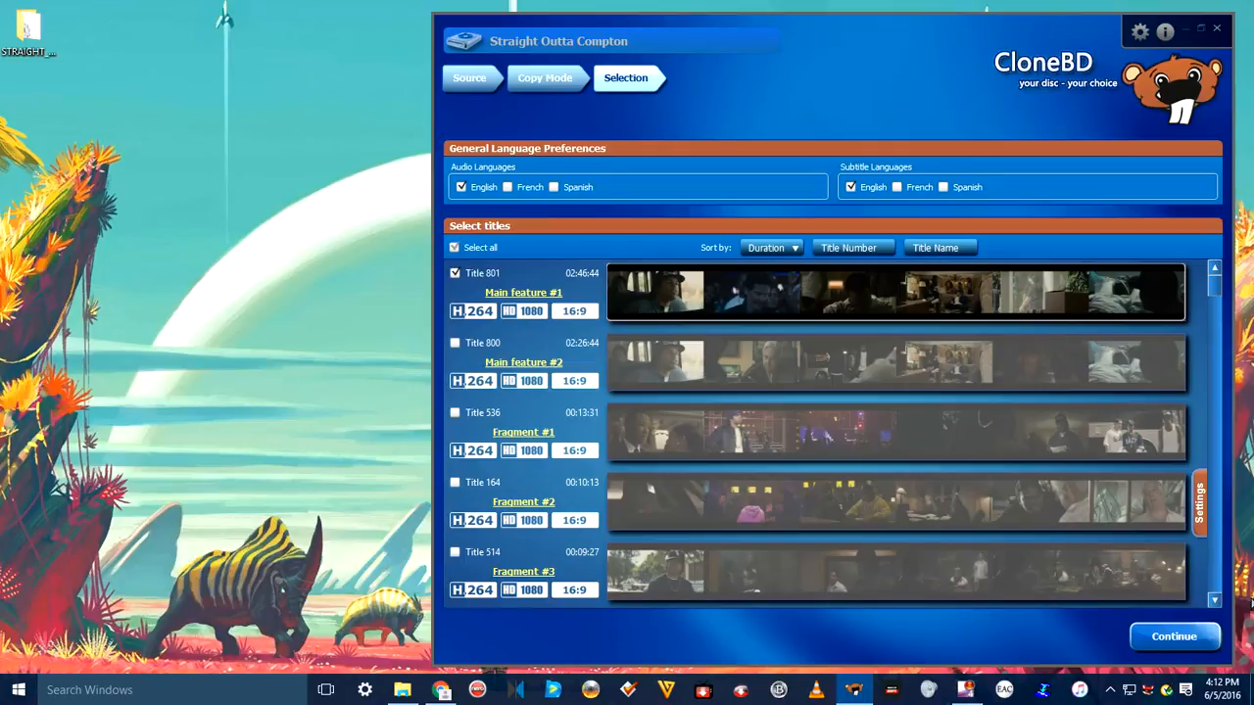
Step: Continue to the target profile and set both the video and audio codecs to Copy Original (lossless)
click(1185, 636)
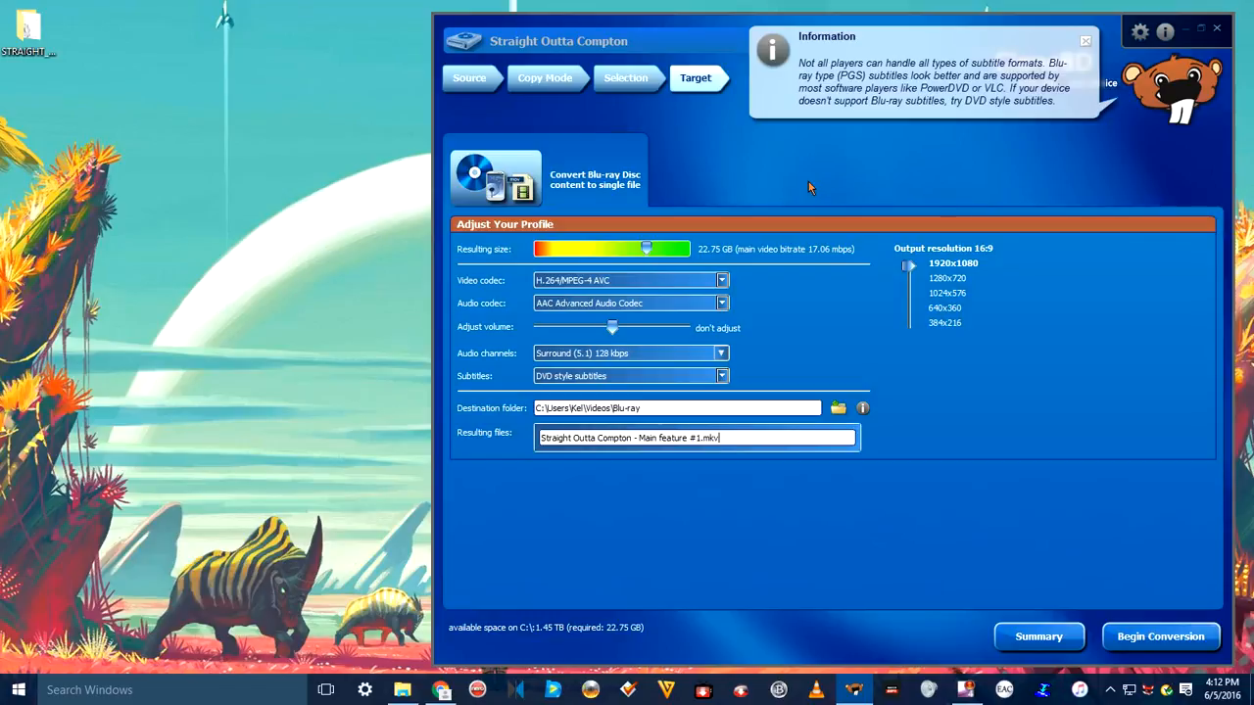
click(725, 283)
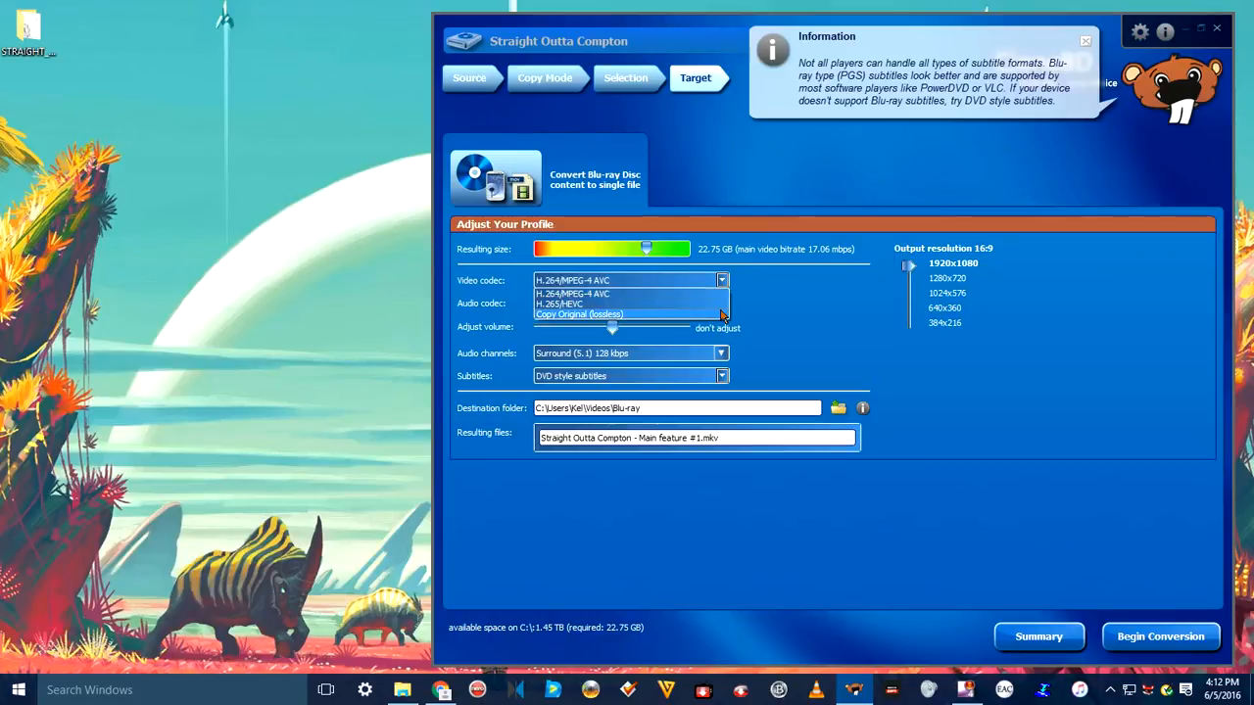
click(722, 314)
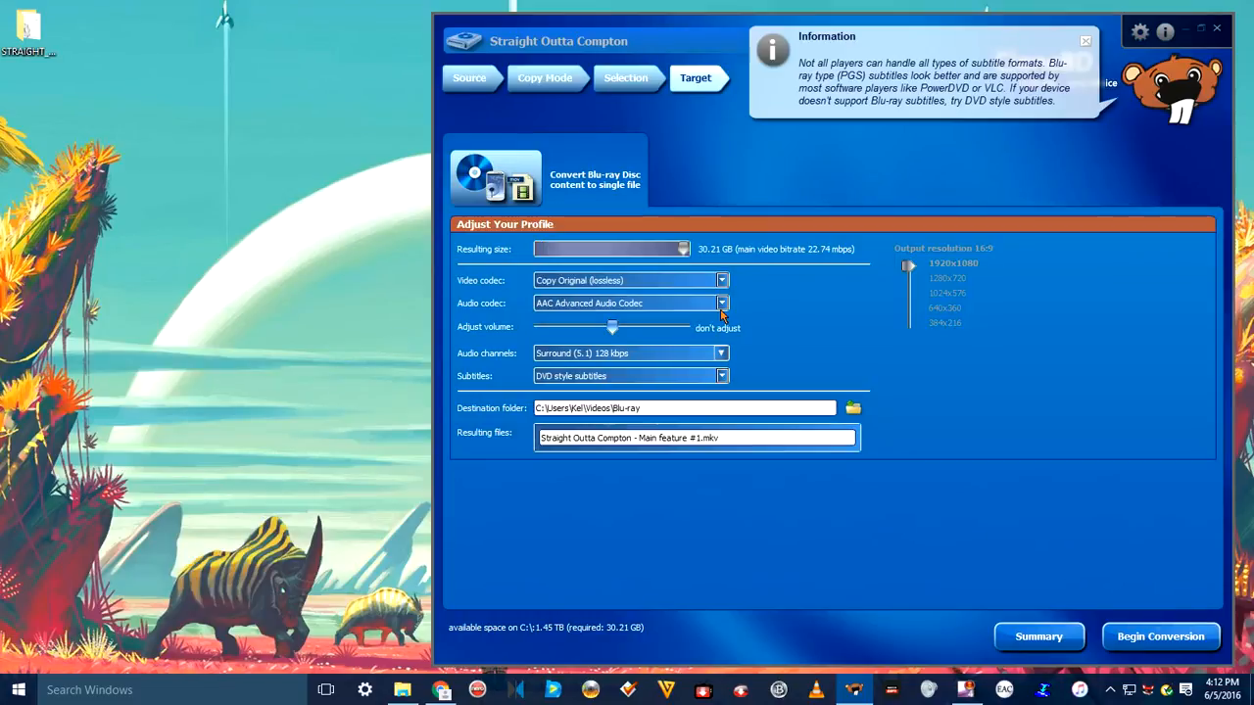
click(722, 304)
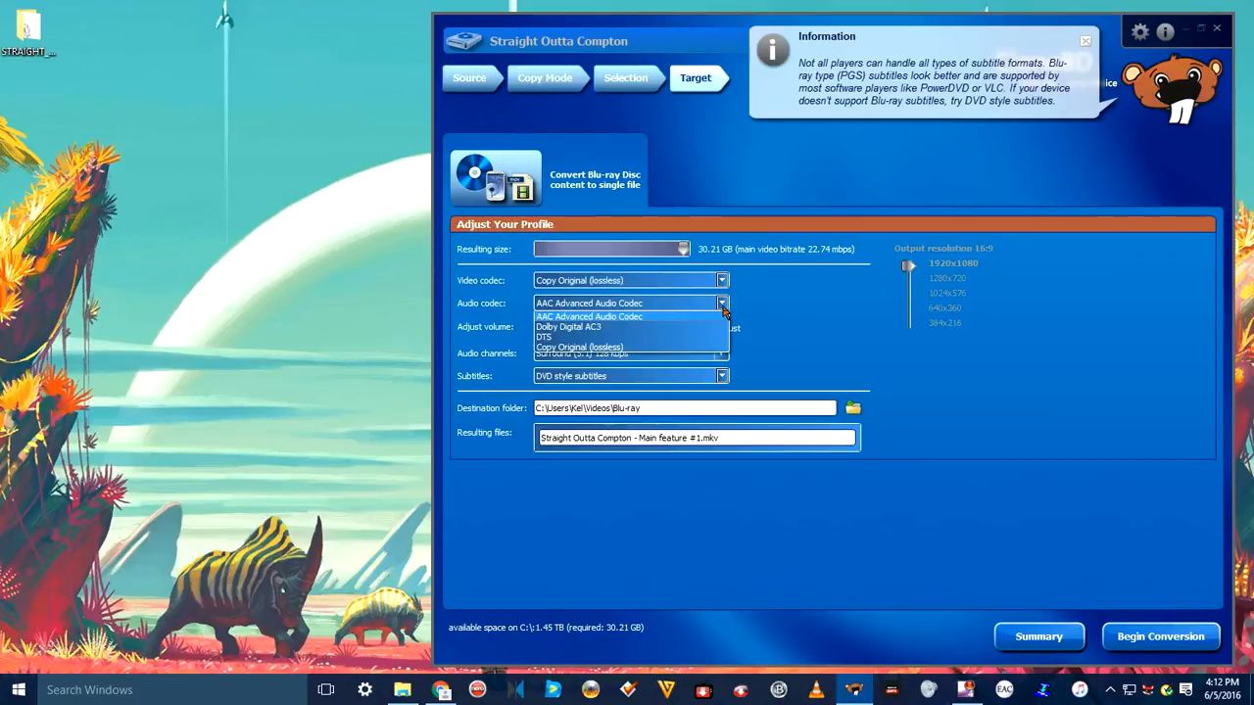
click(722, 347)
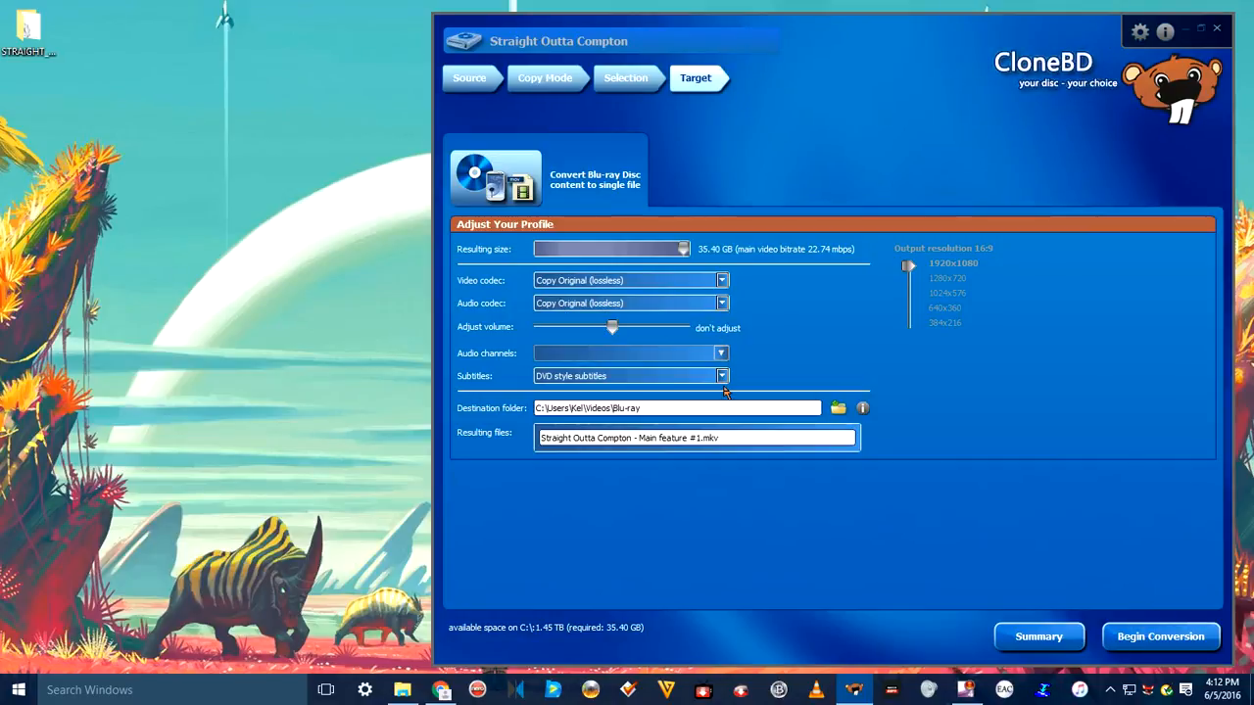
click(723, 377)
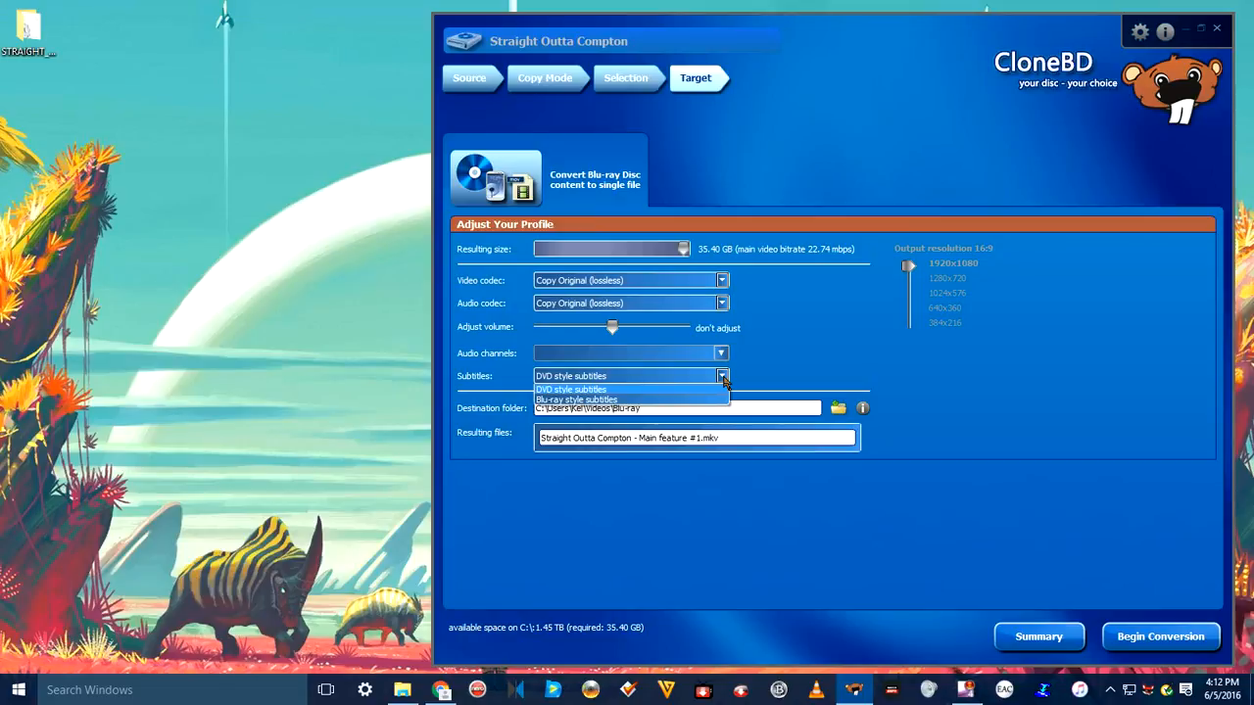
click(723, 377)
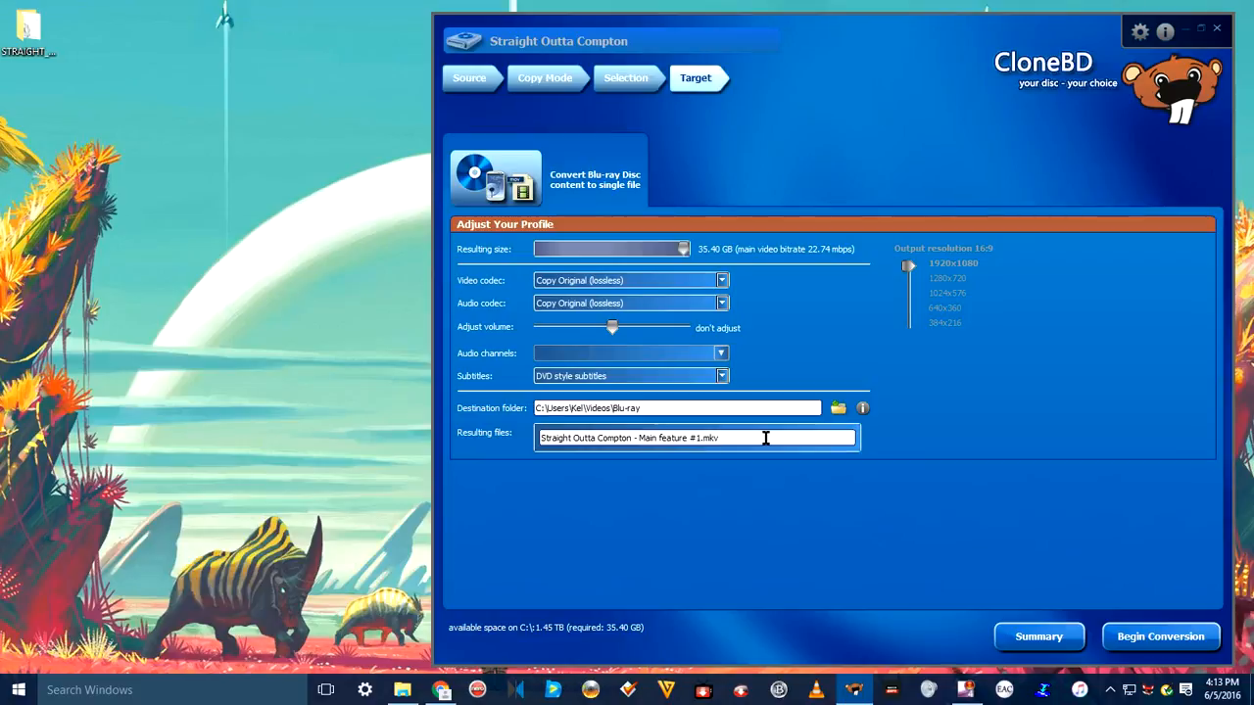
Step: Shorten the resulting file's name to Straight Outta Compton and begin the conversion
key(BackSpace)
key(BackSpace)
key(BackSpace)
key(BackSpace)
key(BackSpace)
key(BackSpace)
key(BackSpace)
key(BackSpace)
key(BackSpace)
key(BackSpace)
key(BackSpace)
key(BackSpace)
key(BackSpace)
key(BackSpace)
key(BackSpace)
key(BackSpace)
key(BackSpace)
key(BackSpace)
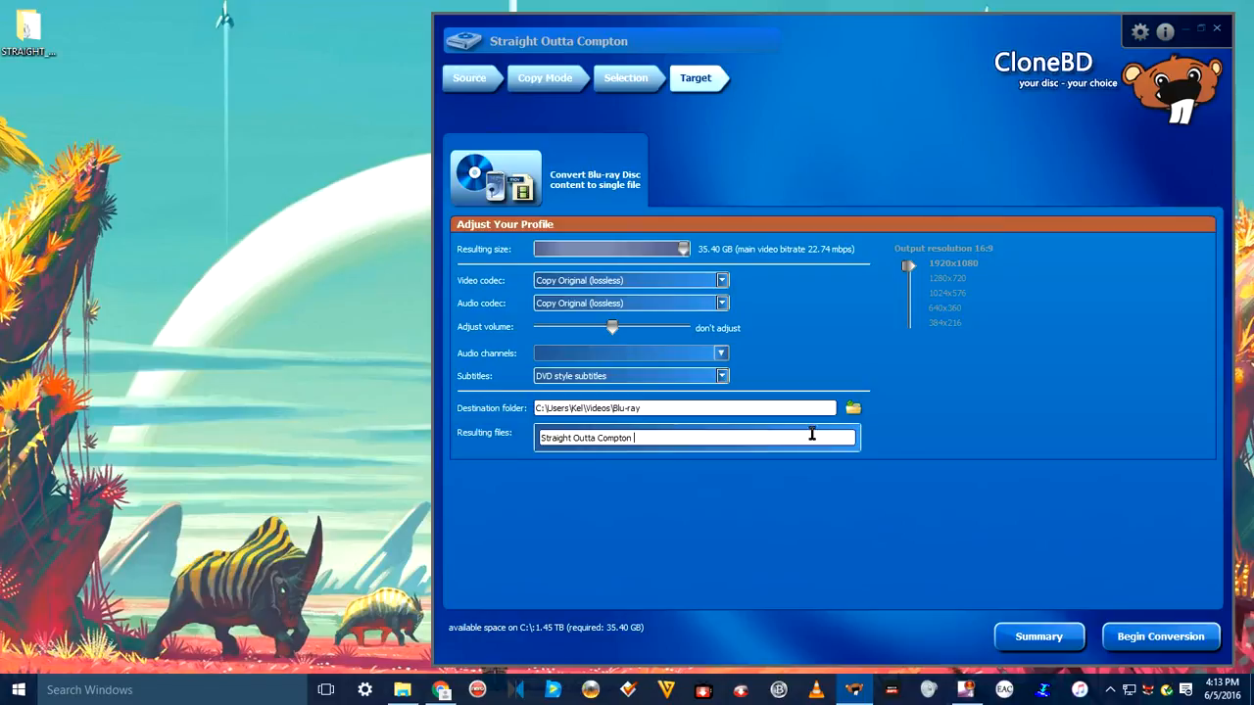
click(1189, 642)
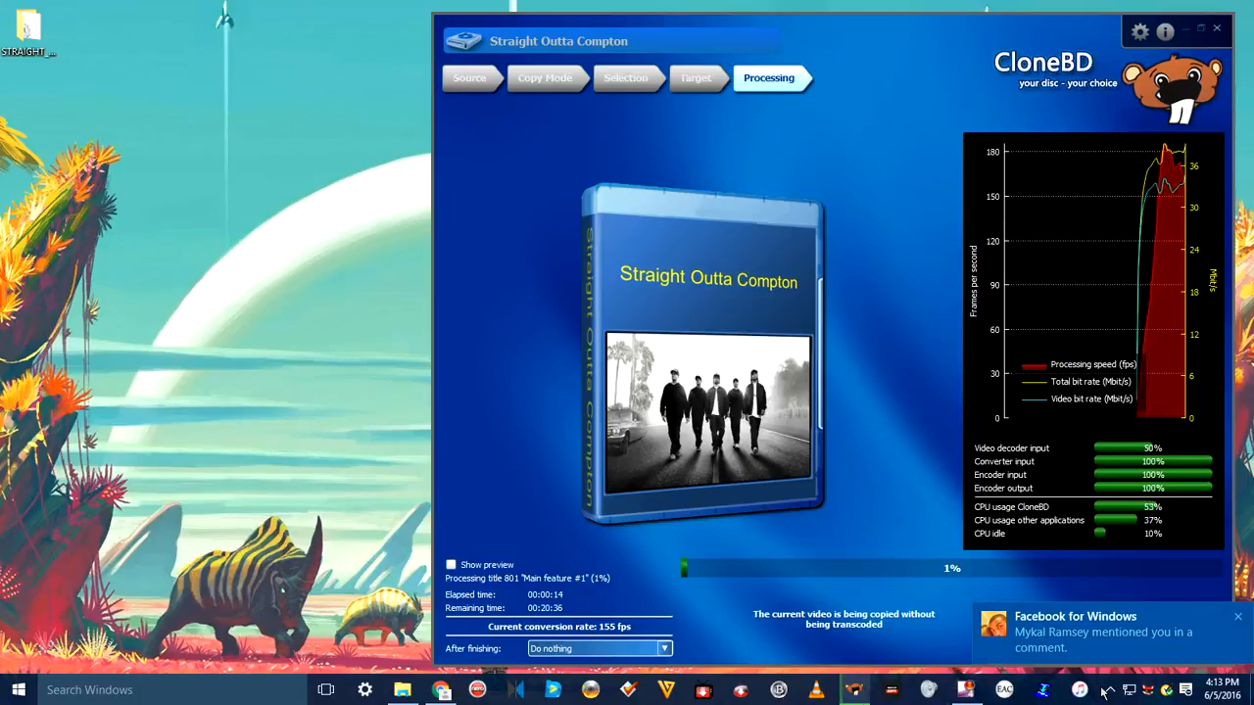
click(1238, 618)
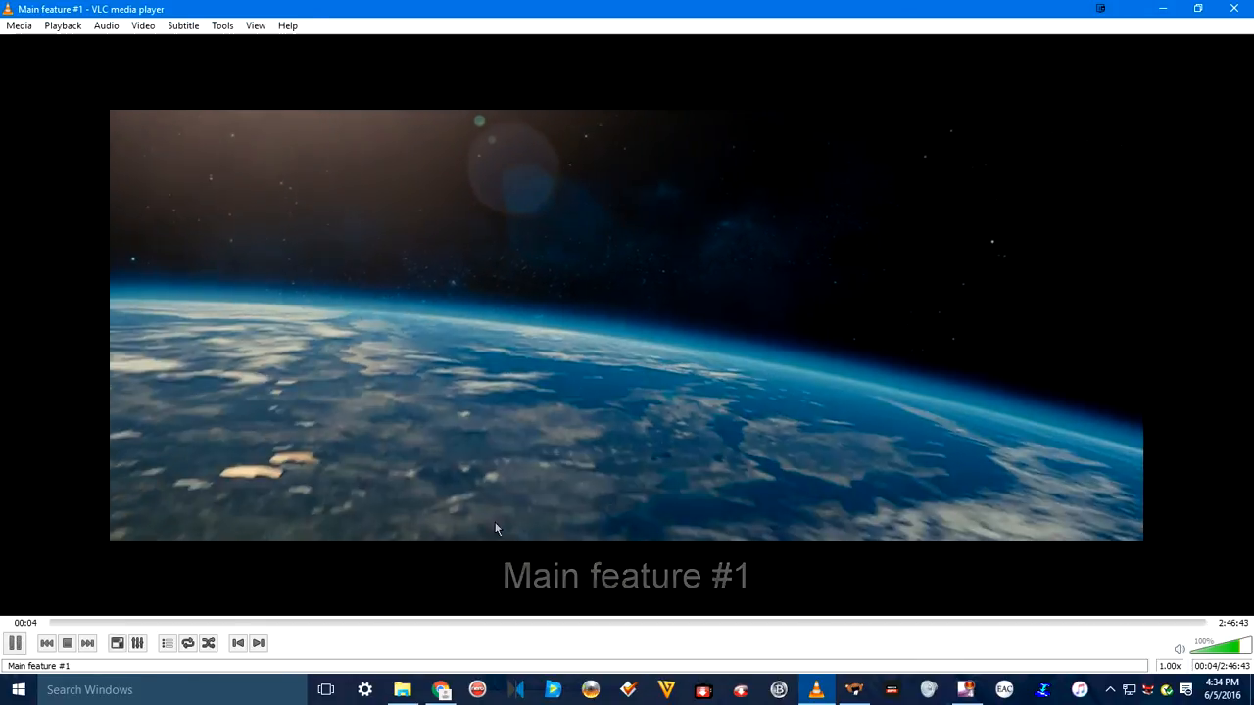
Step: Disable the subtitle track of the playing movie and close the media player
right_click(715, 401)
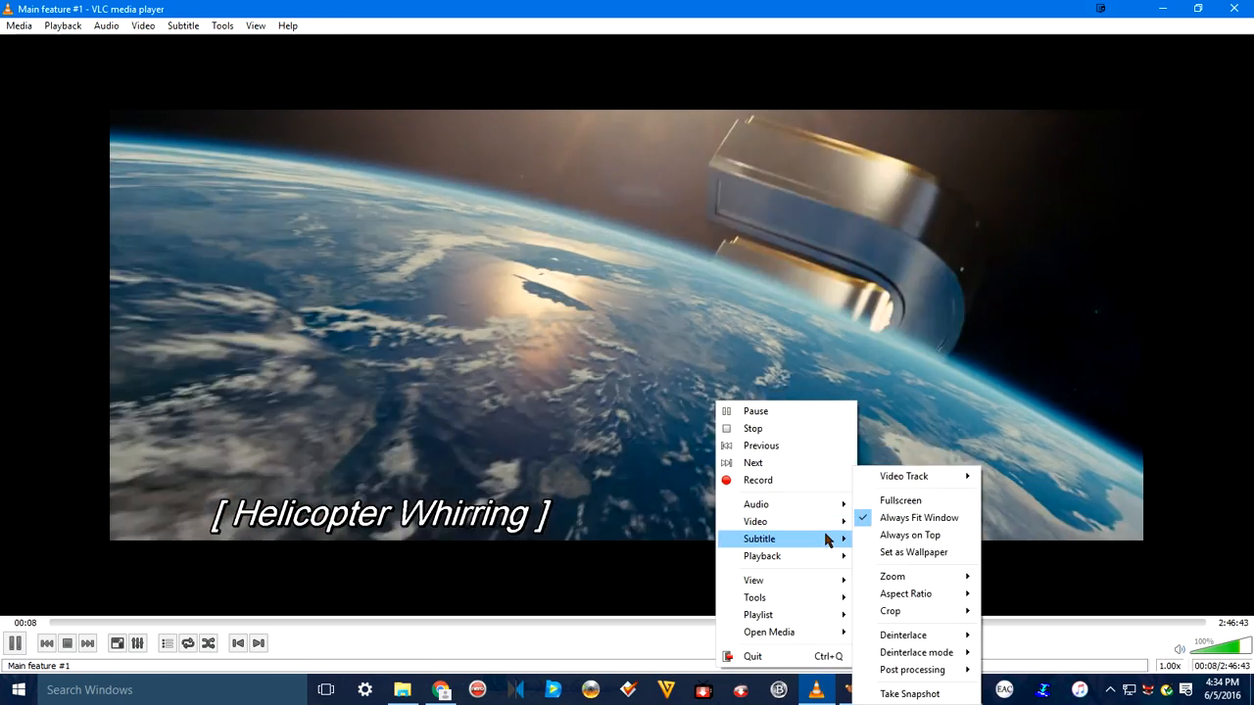
mouse_move(826, 539)
mouse_move(889, 562)
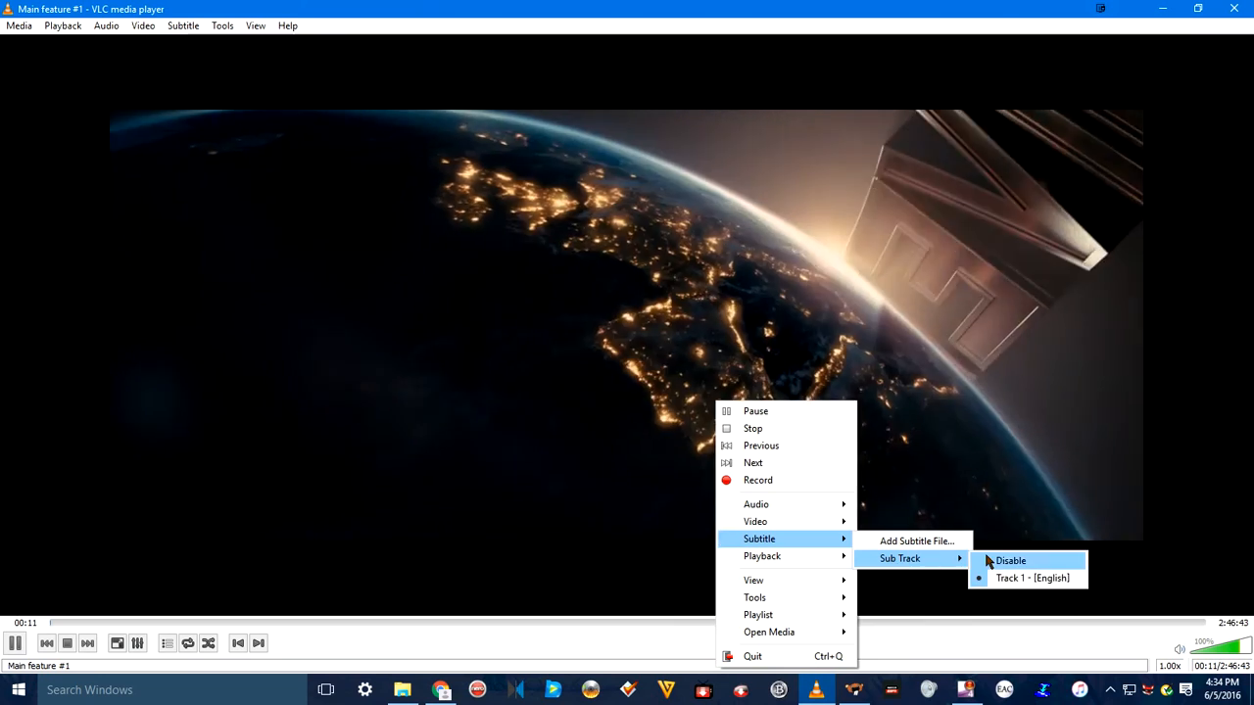
click(988, 562)
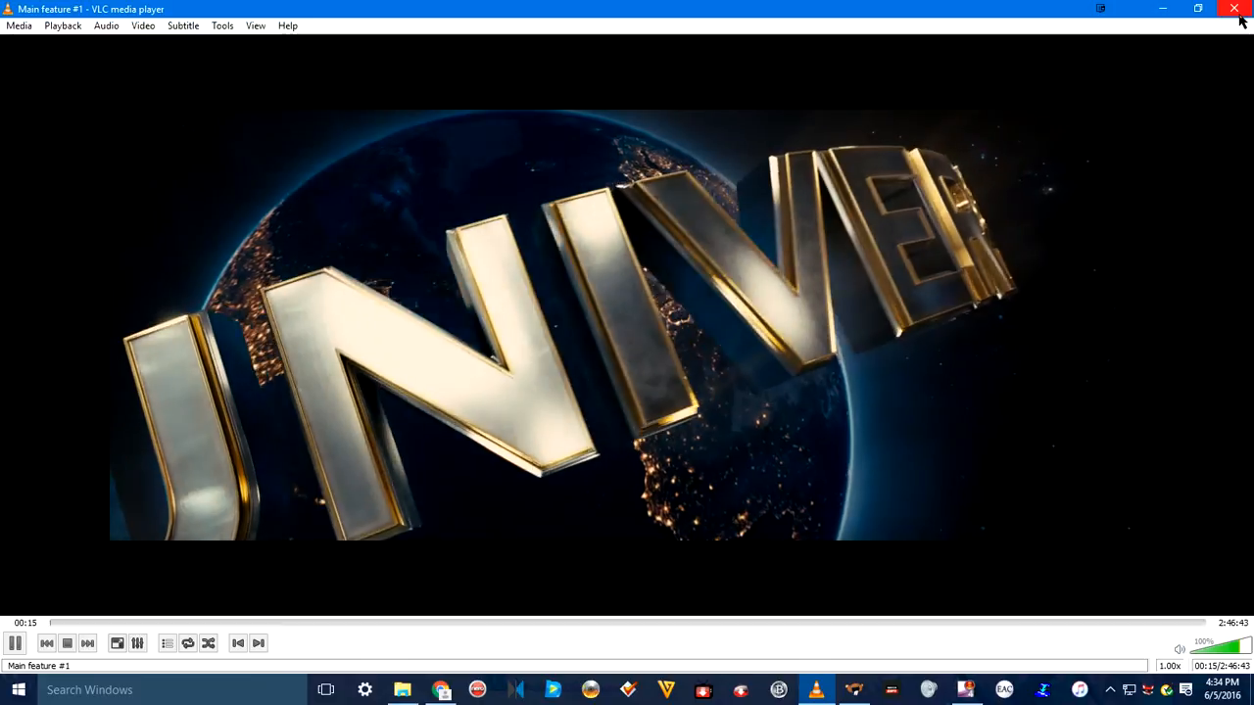
click(1236, 10)
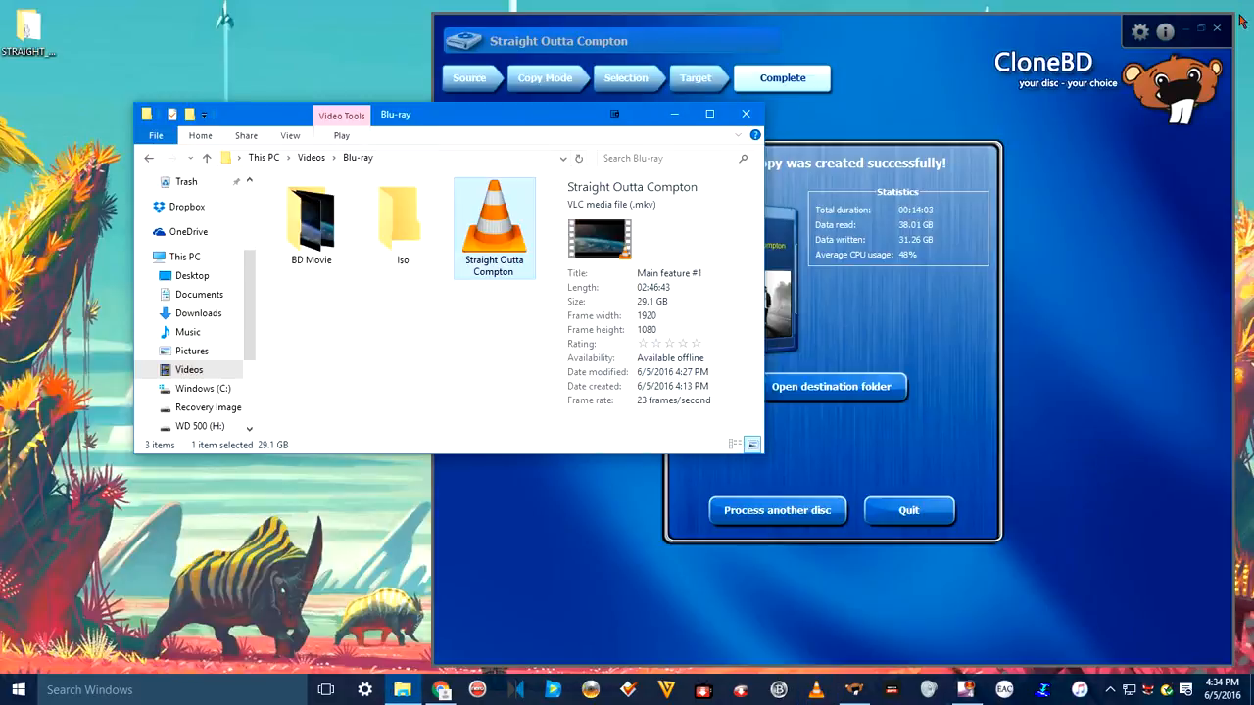